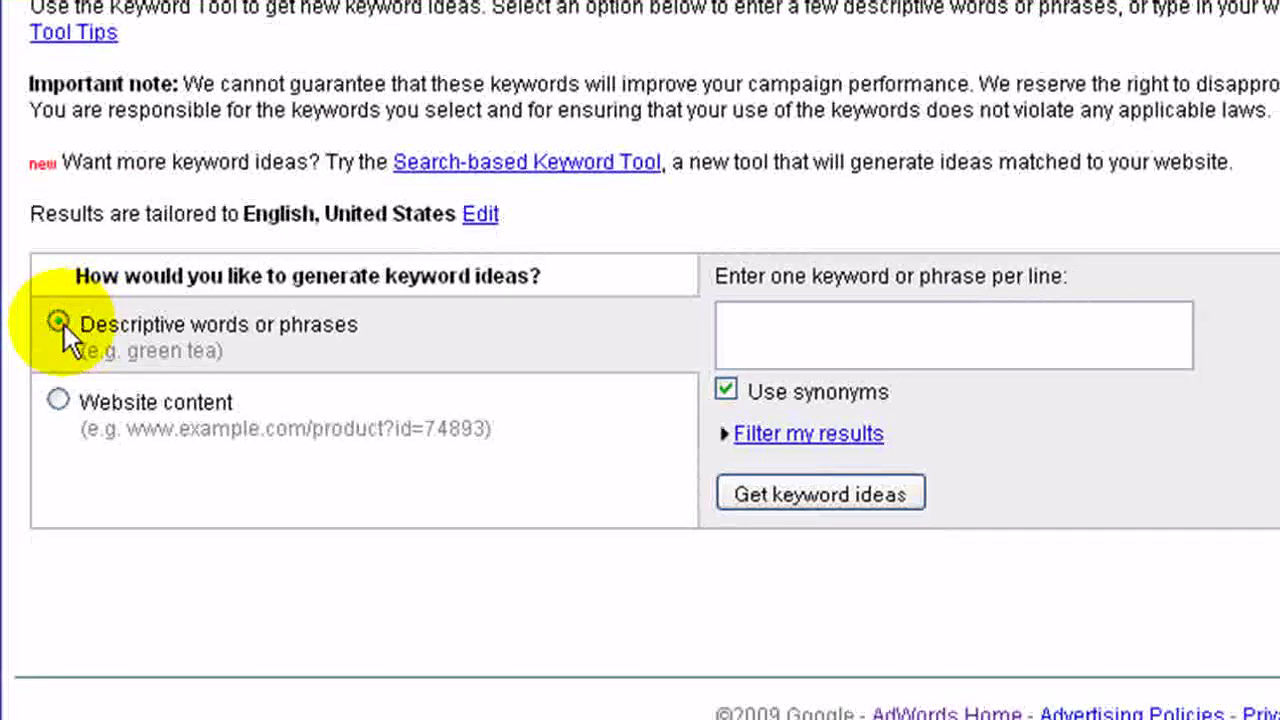
# Generate keyword ideas from descriptive words for the seed term 'keyword selection'
pyautogui.click(60, 402)
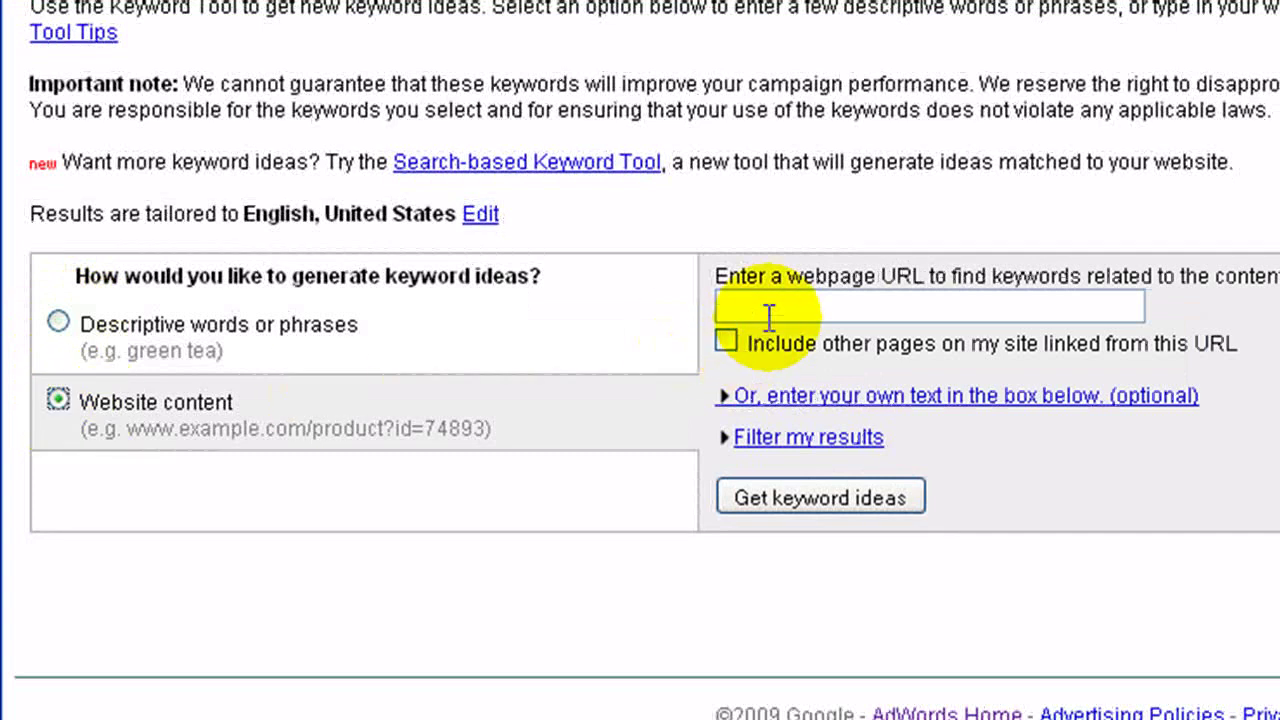
pyautogui.click(58, 322)
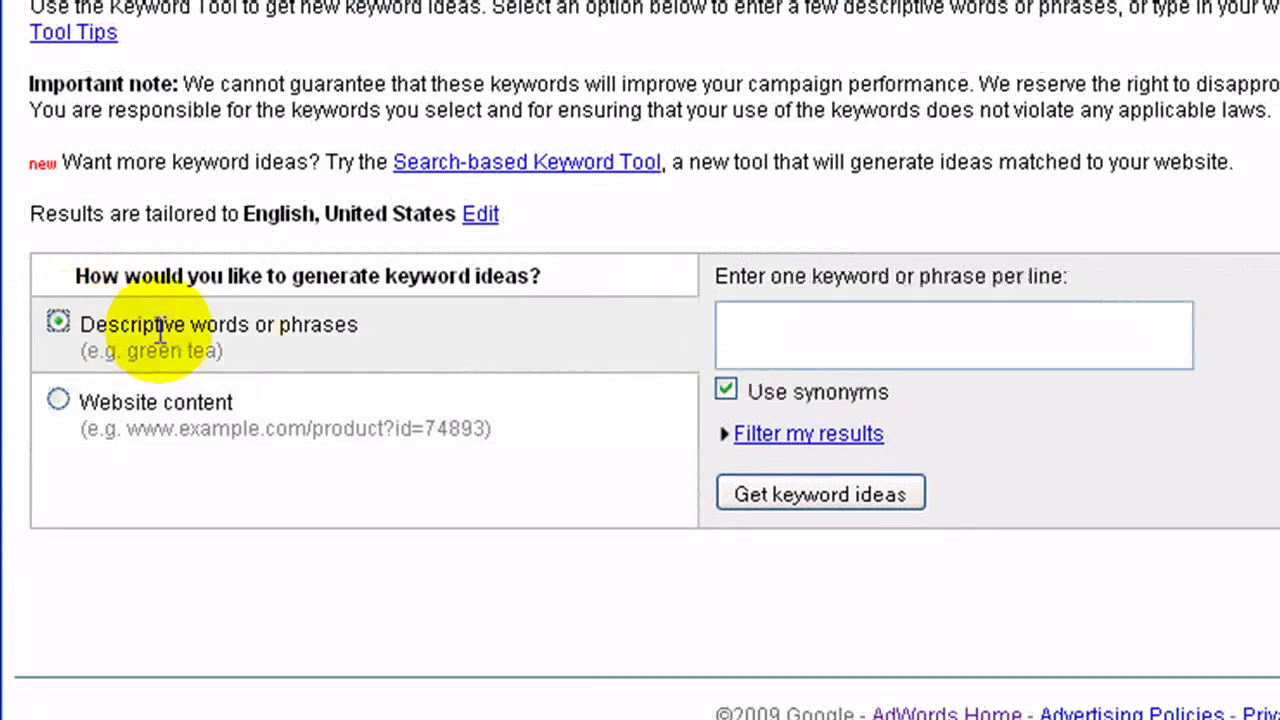
pyautogui.click(853, 334)
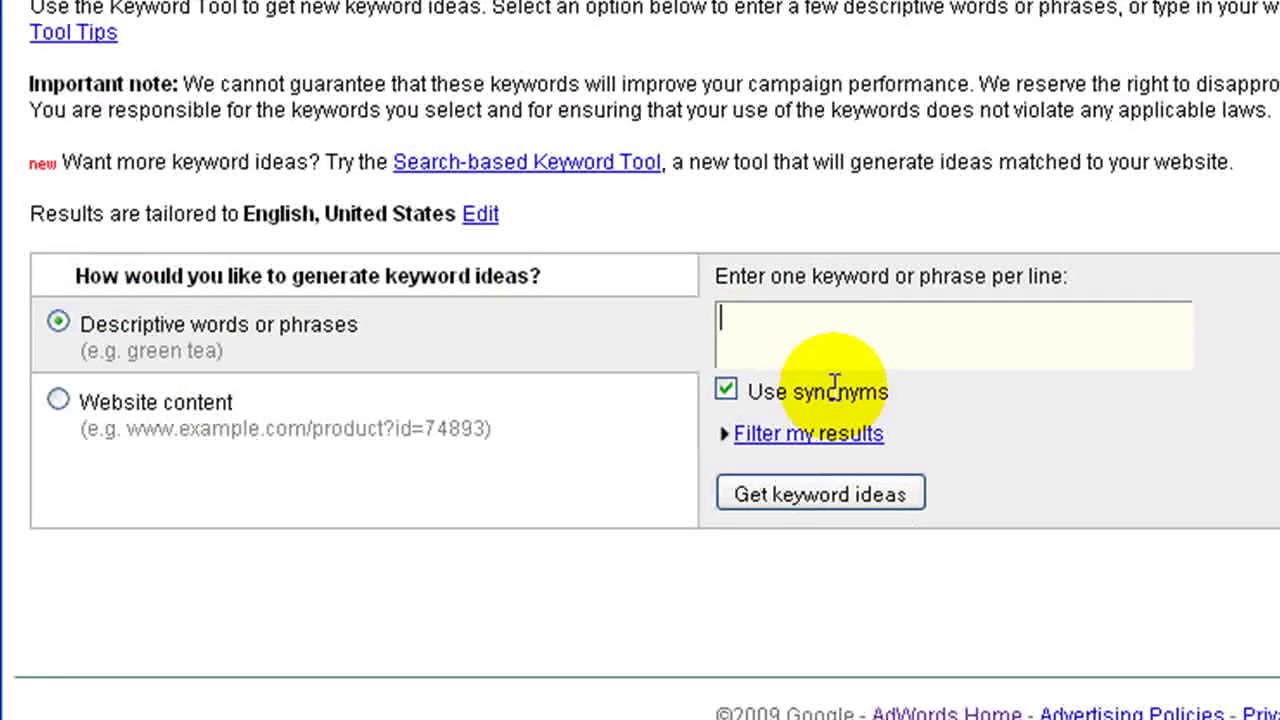
pyautogui.write('keyword selection')
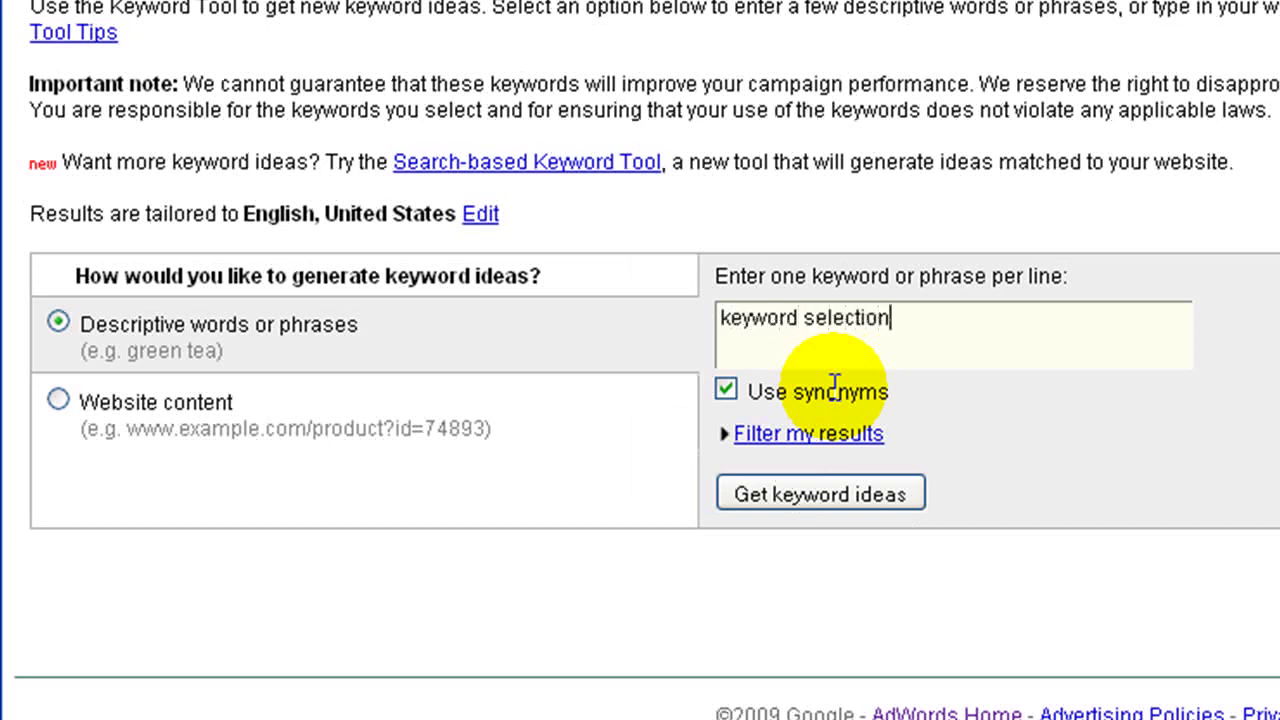
pyautogui.click(816, 493)
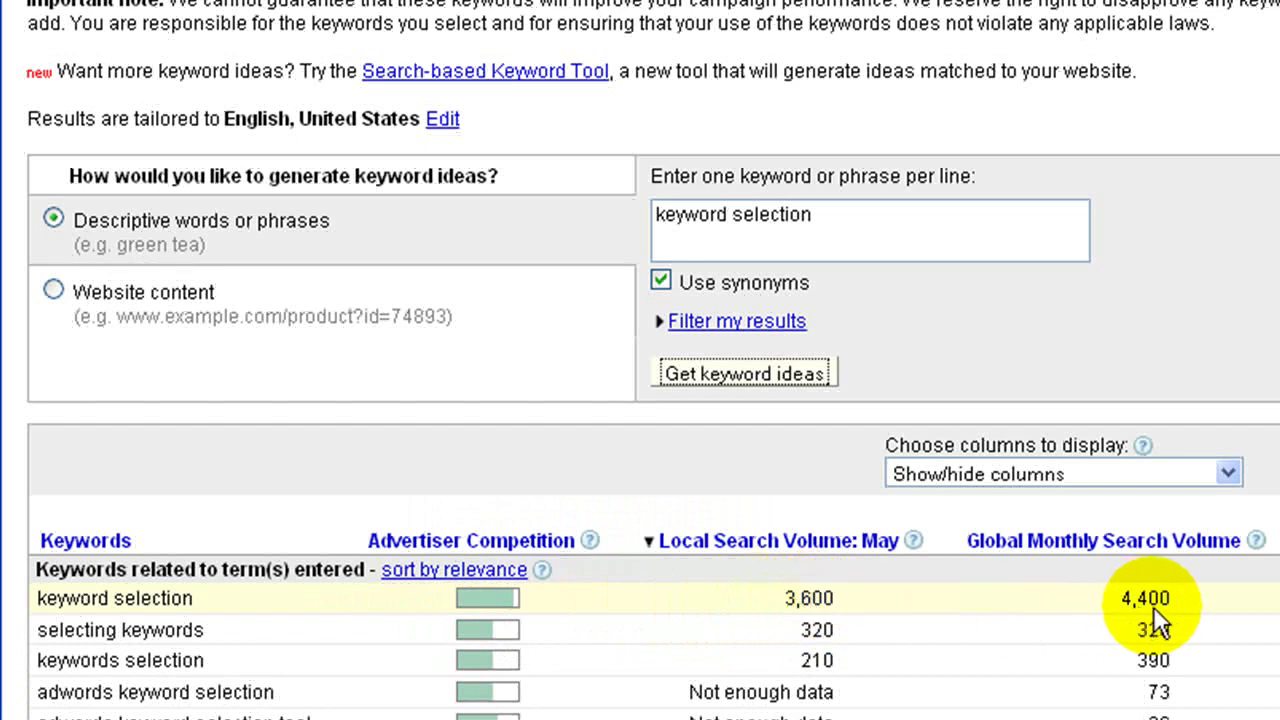
# Check the Global Monthly Search Volume help, then scroll down to 'Additional keywords to consider'
pyautogui.click(1257, 541)
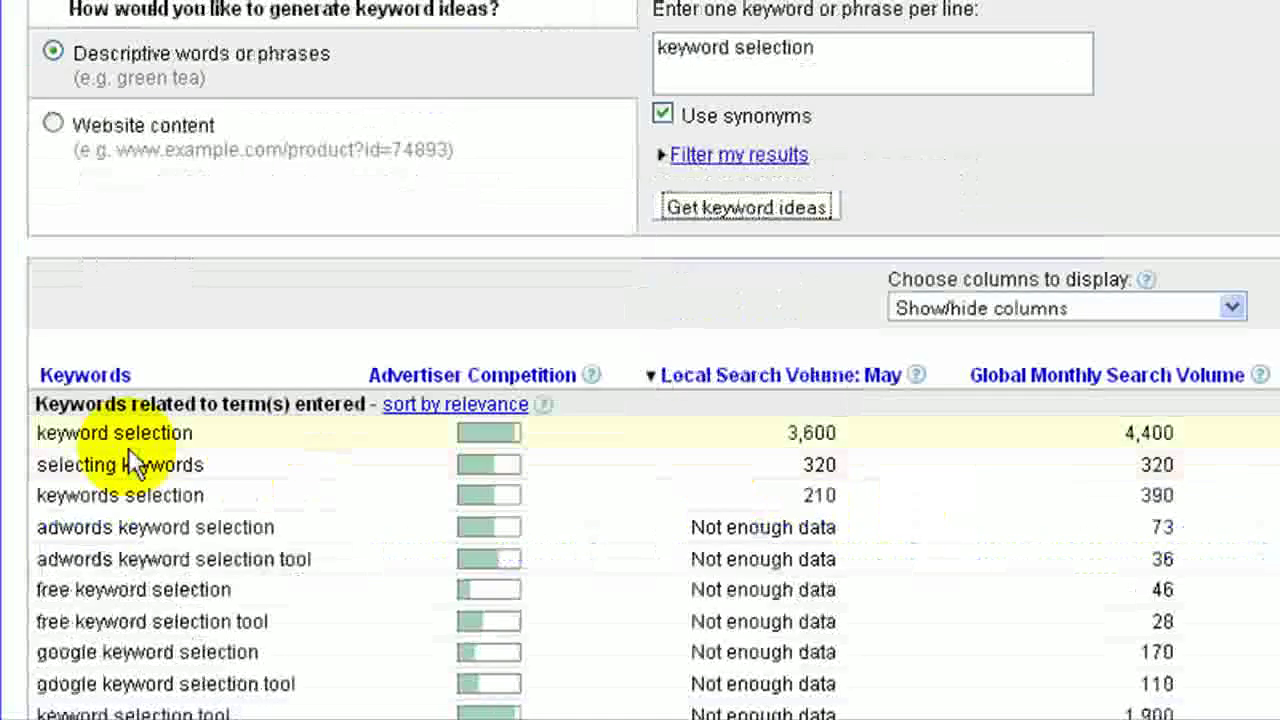
pyautogui.scroll(-3, 112, 434)
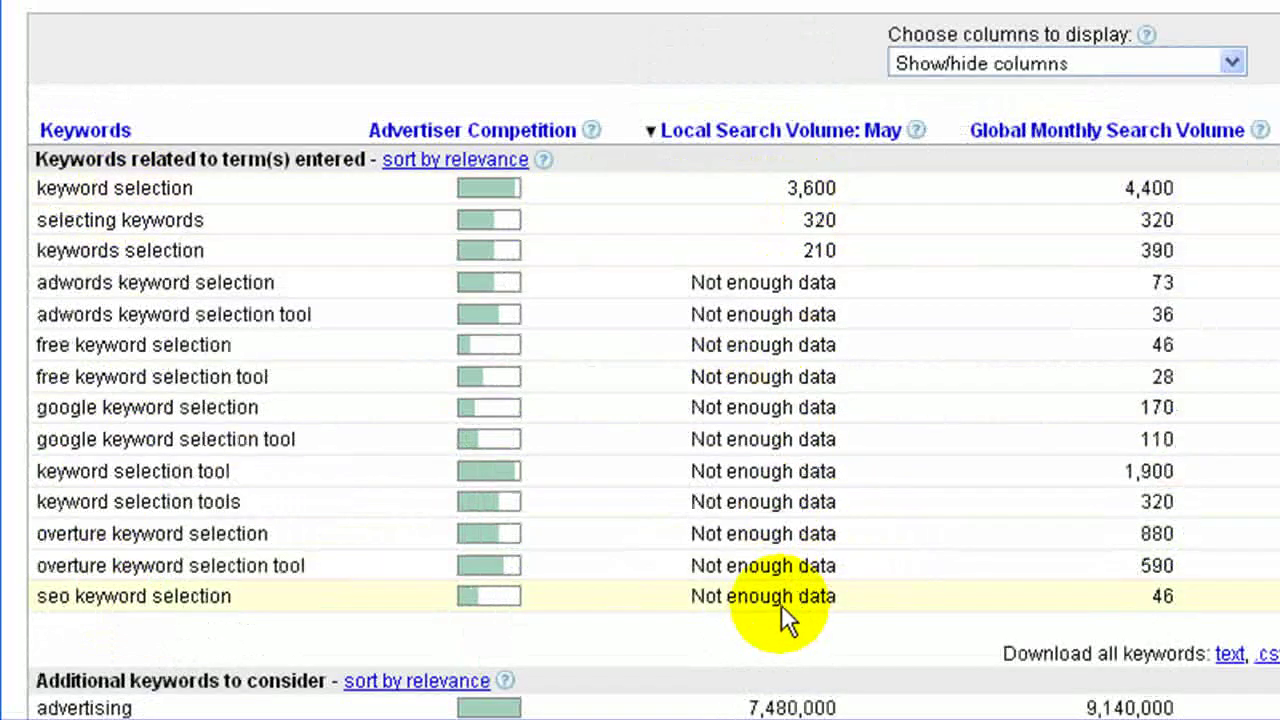
pyautogui.scroll(-1, 781, 512)
pyautogui.scroll(-3, 779, 509)
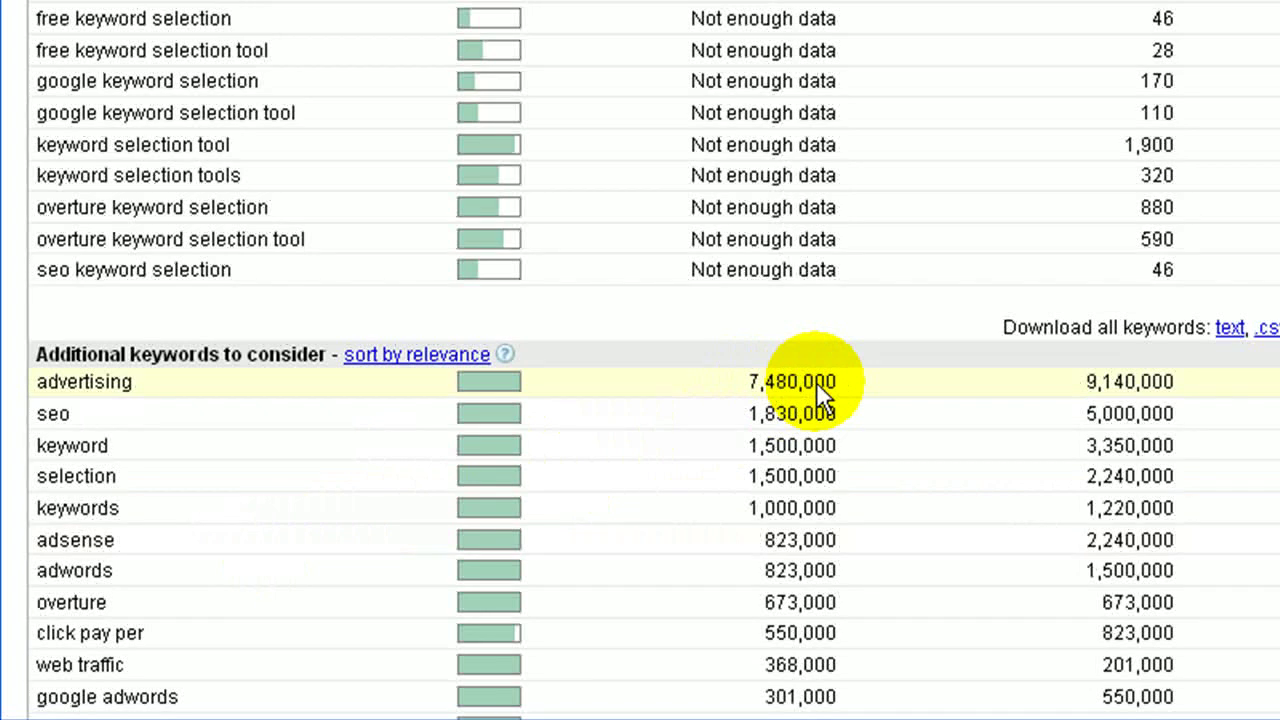
# Scroll through the additional keywords down to the 6,600-search entries and back up slightly
pyautogui.scroll(-6, 816, 385)
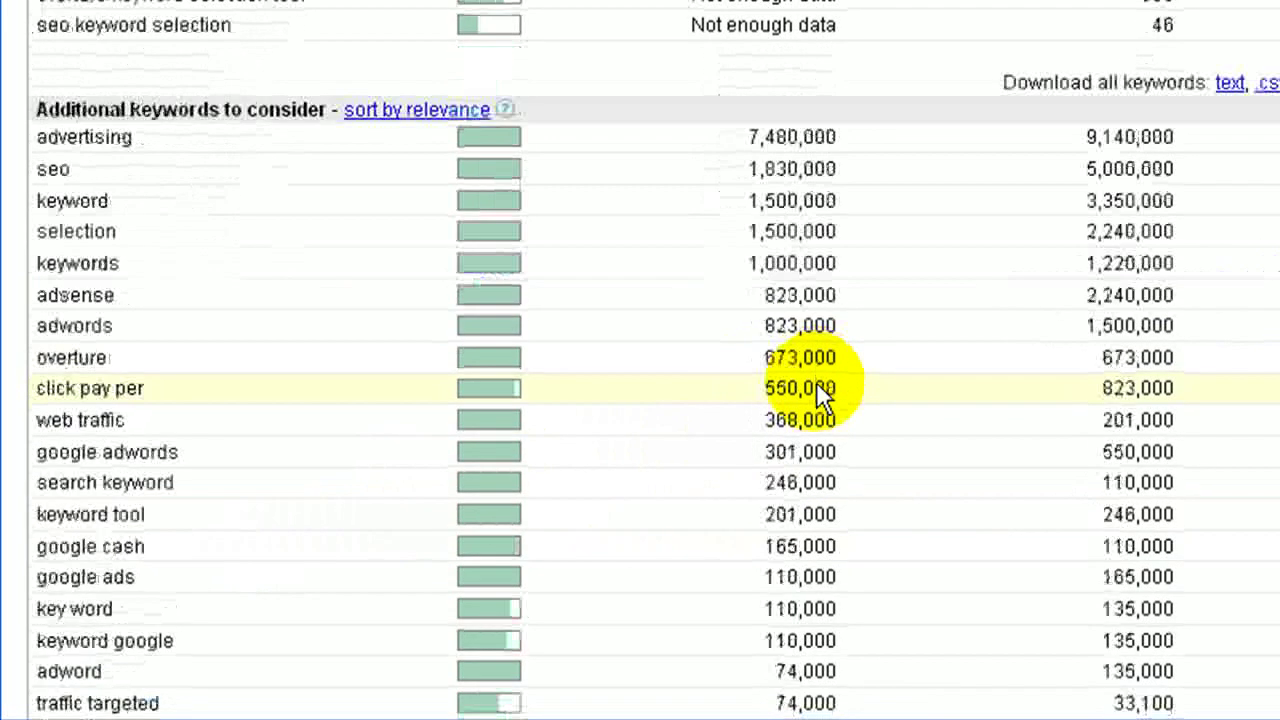
pyautogui.scroll(-5, 816, 385)
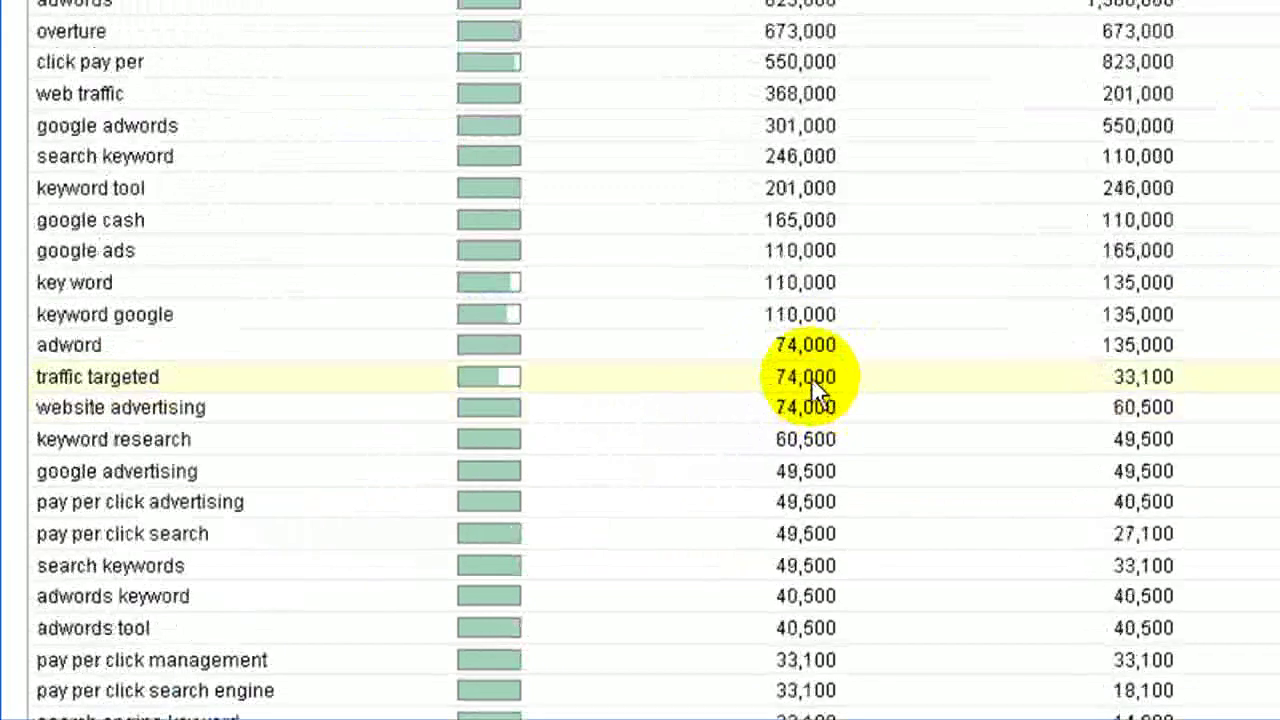
pyautogui.scroll(-5, 816, 385)
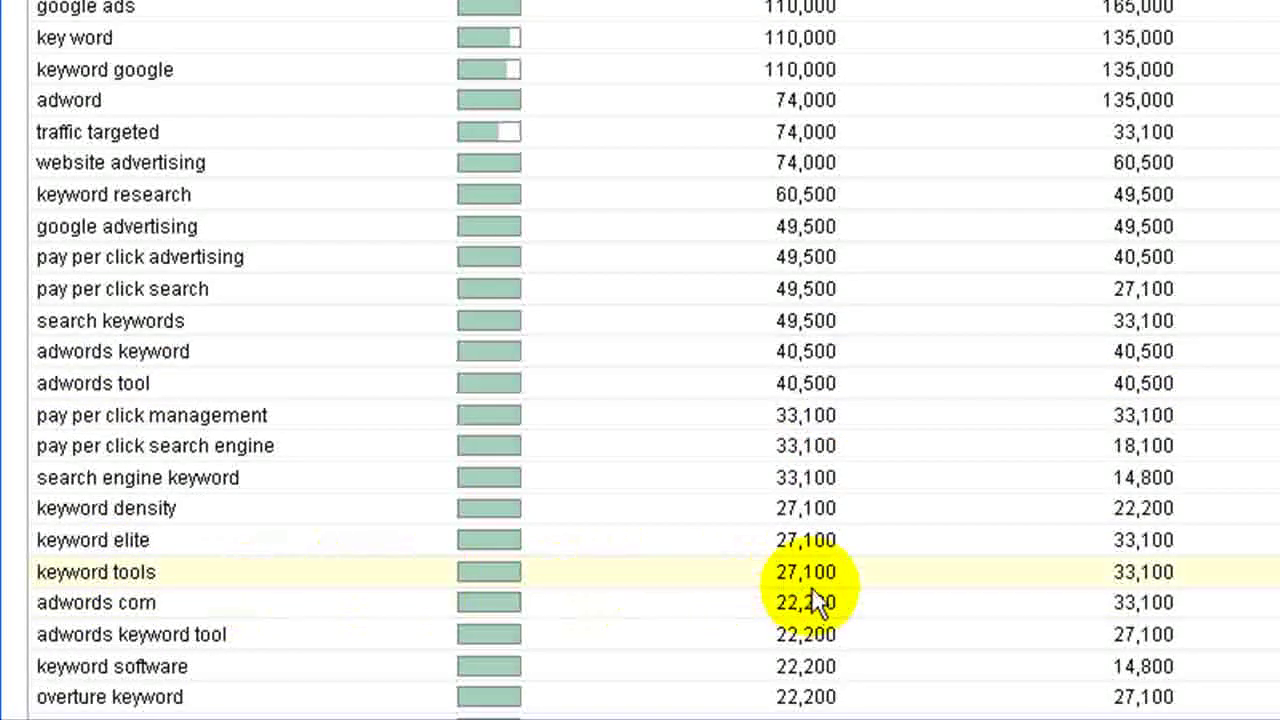
pyautogui.scroll(-3, 775, 504)
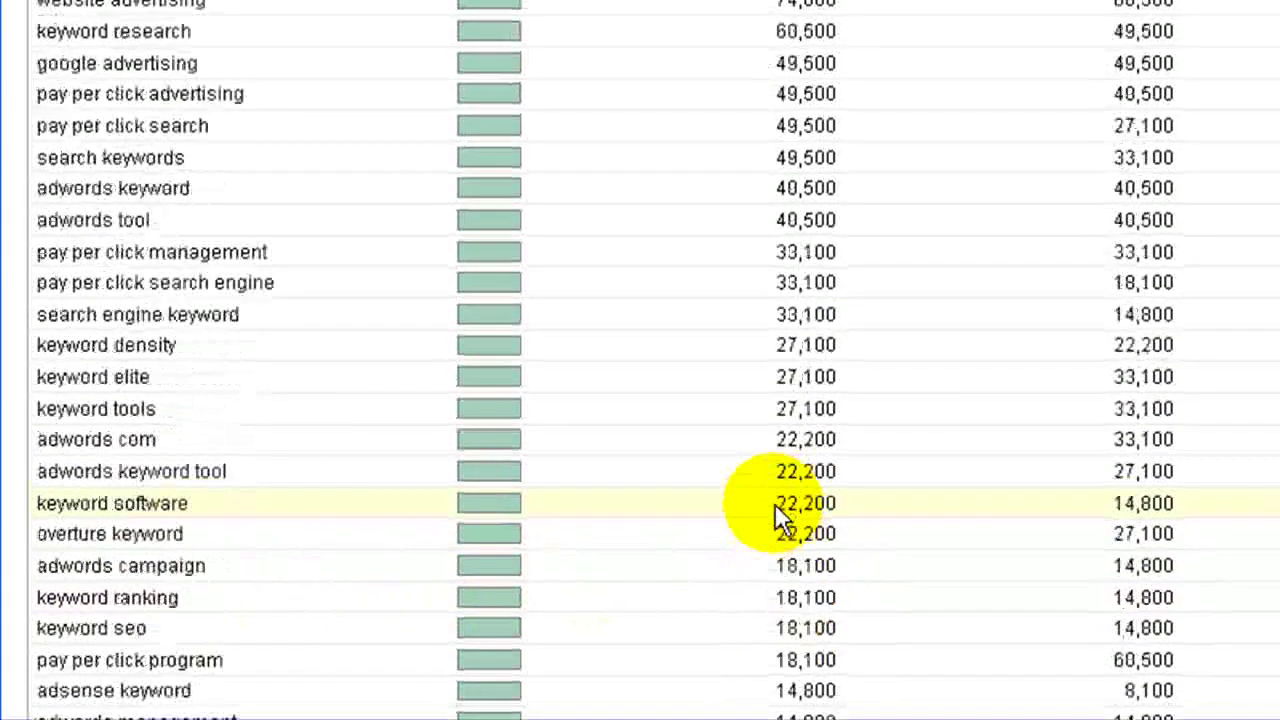
pyautogui.scroll(-6, 771, 458)
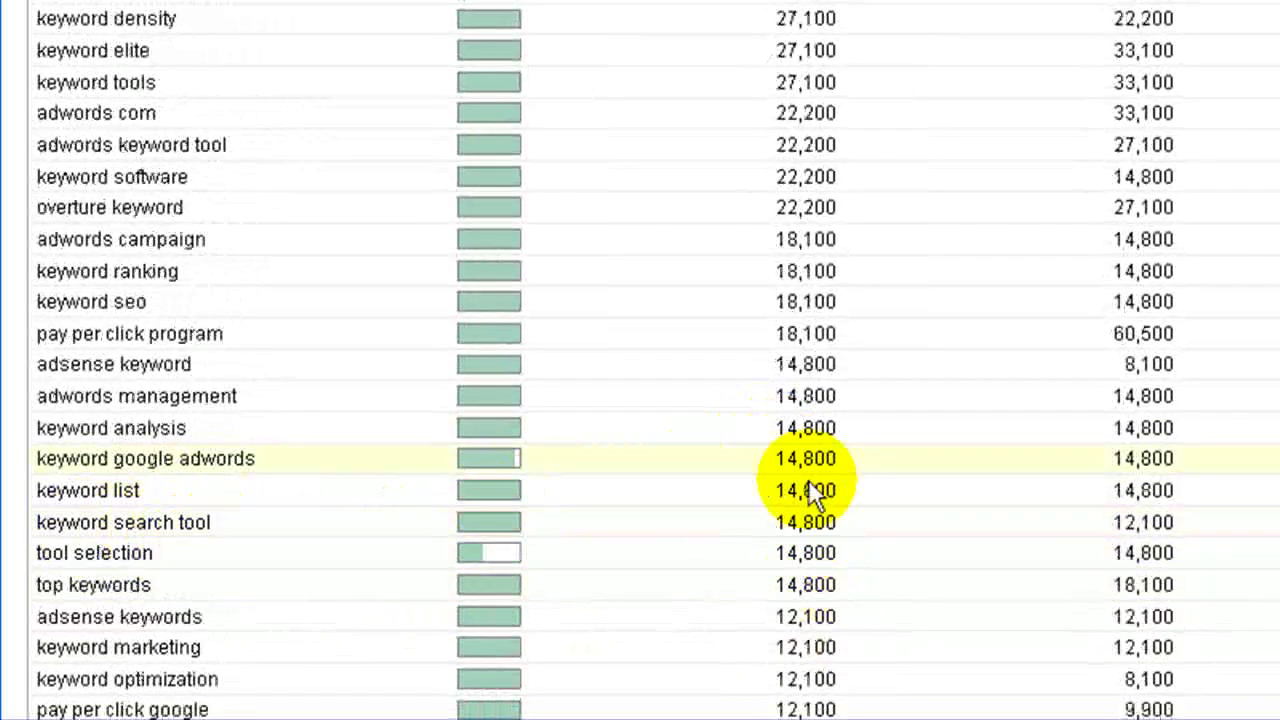
pyautogui.scroll(-6, 786, 410)
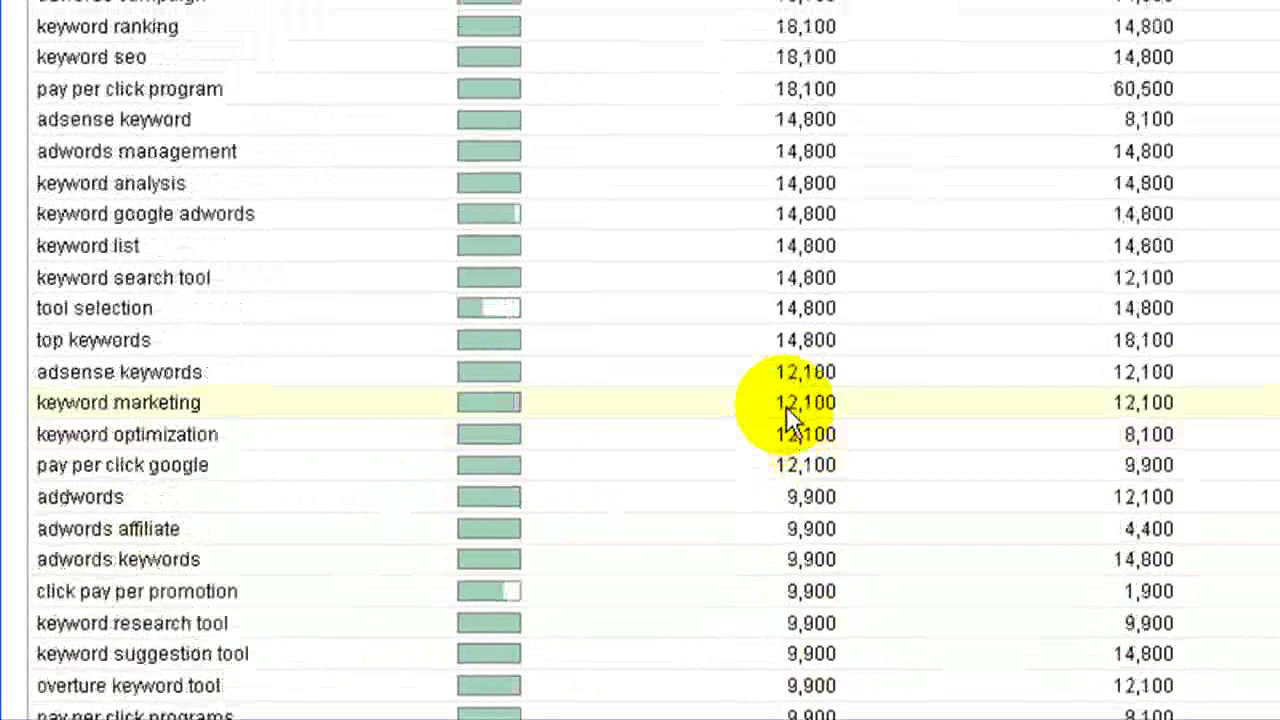
pyautogui.scroll(-3, 786, 410)
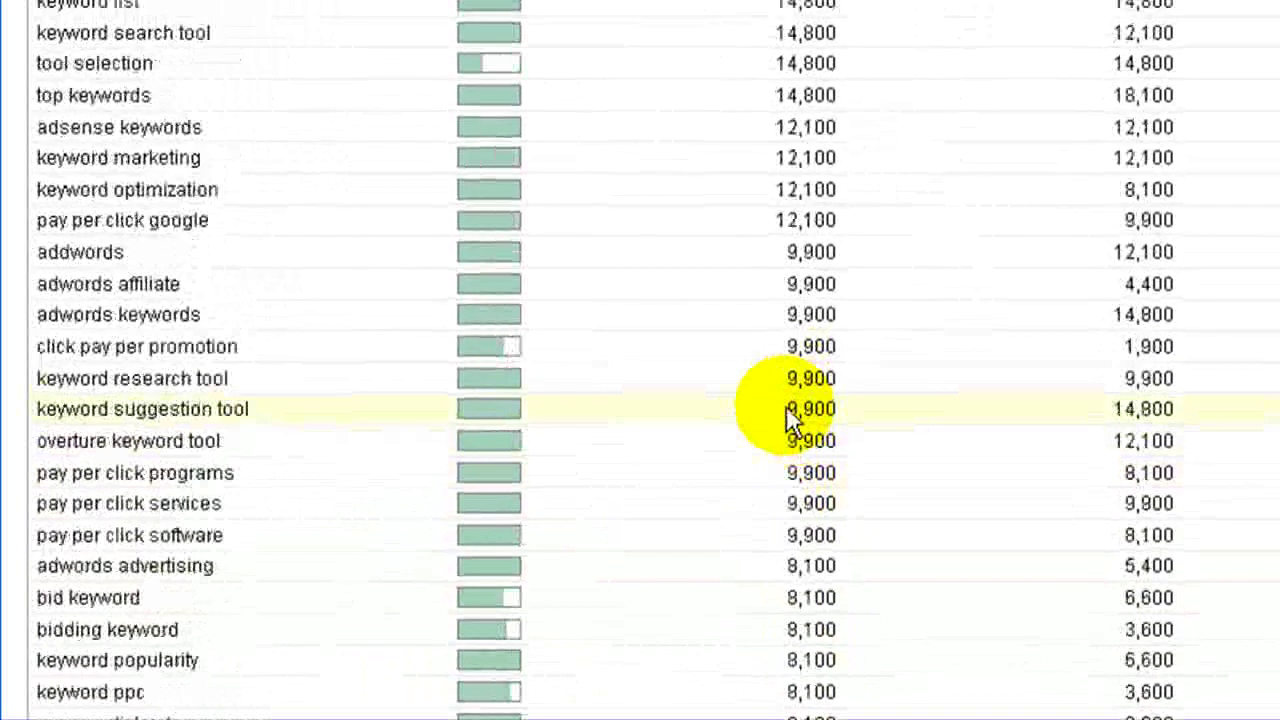
pyautogui.scroll(-2, 786, 410)
pyautogui.scroll(-3, 786, 410)
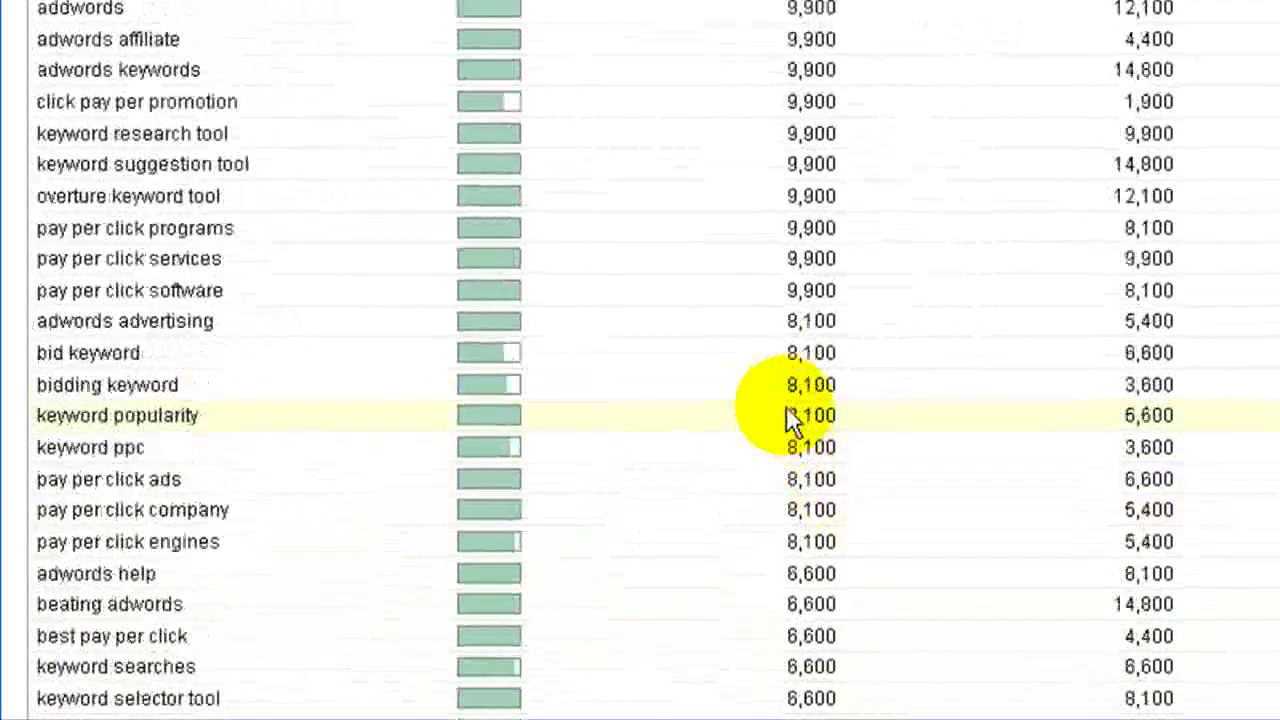
pyautogui.scroll(-3, 786, 410)
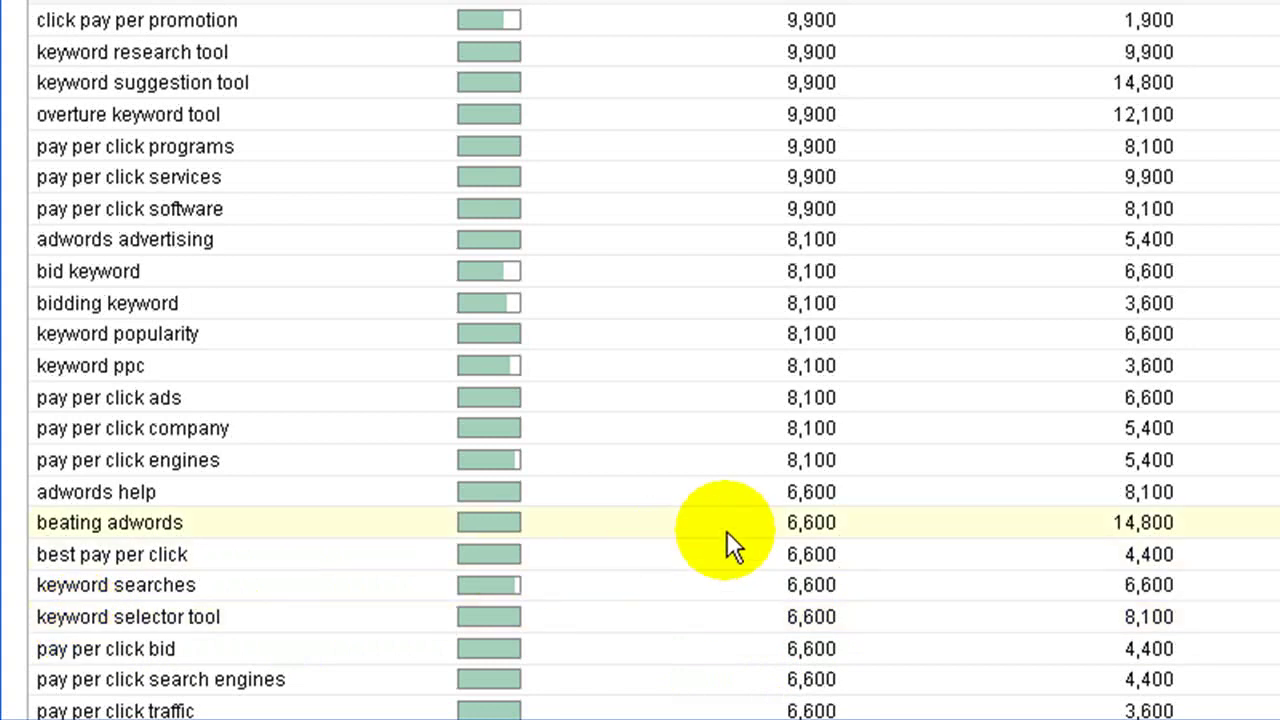
pyautogui.scroll(5, 728, 530)
pyautogui.scroll(12, 728, 529)
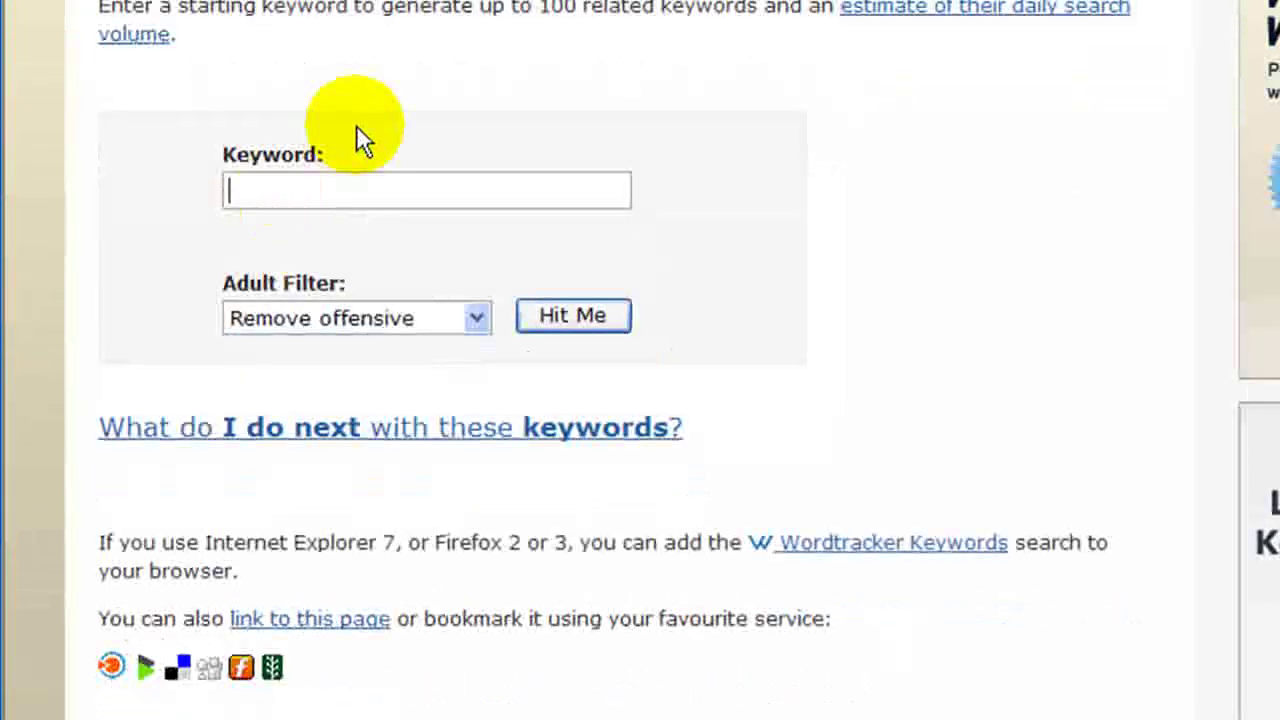
# Search Wordtracker for 'keyword selection', then for 'keywords' after the first returns no results
pyautogui.write('ke')
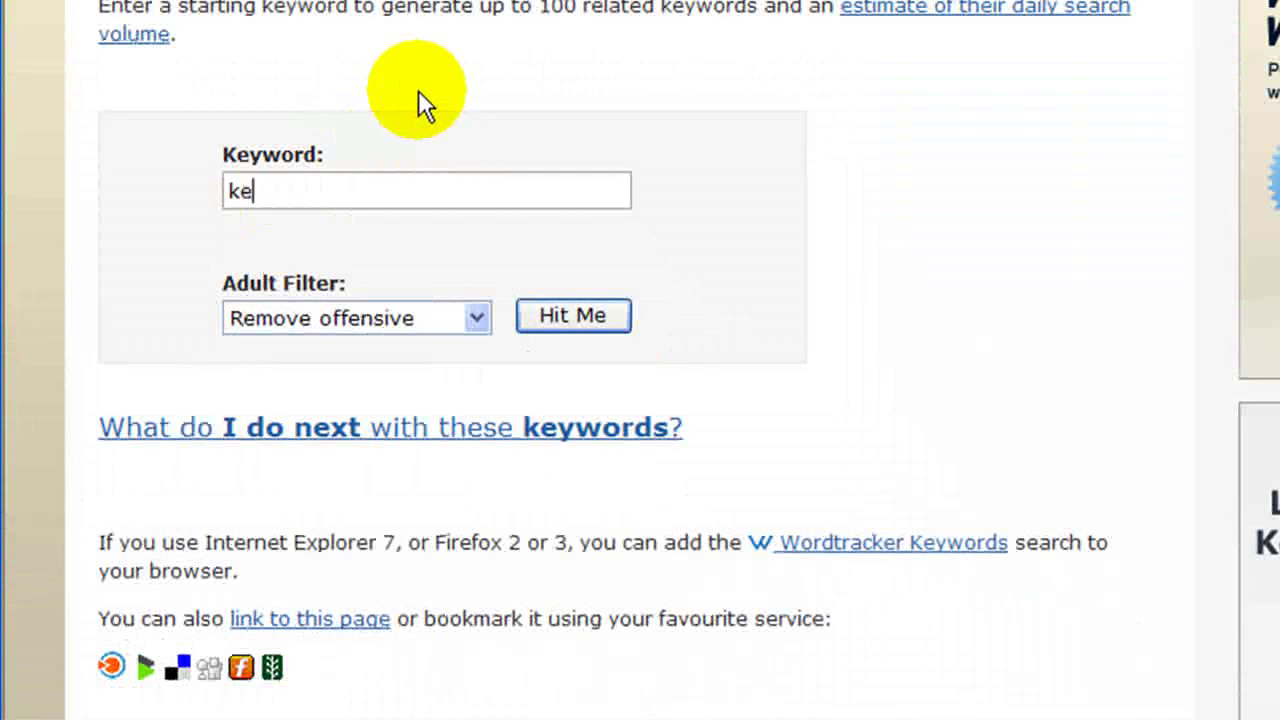
pyautogui.write('yword se')
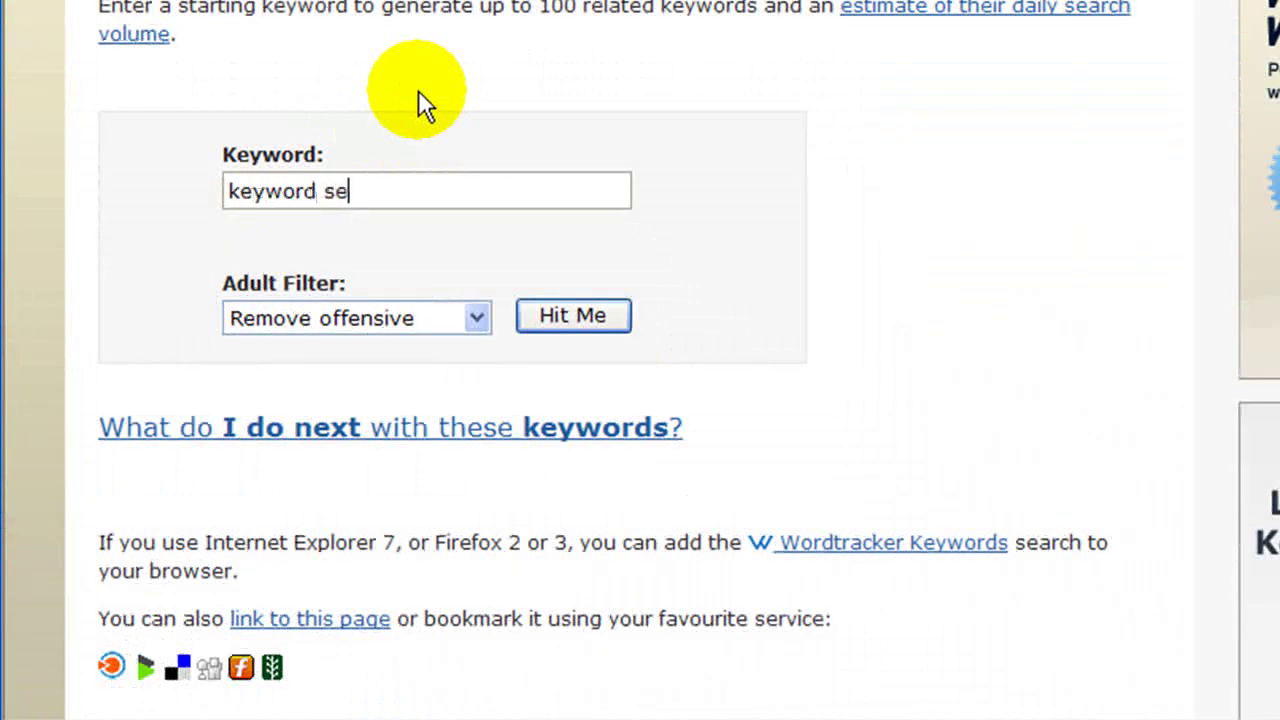
pyautogui.write('lection')
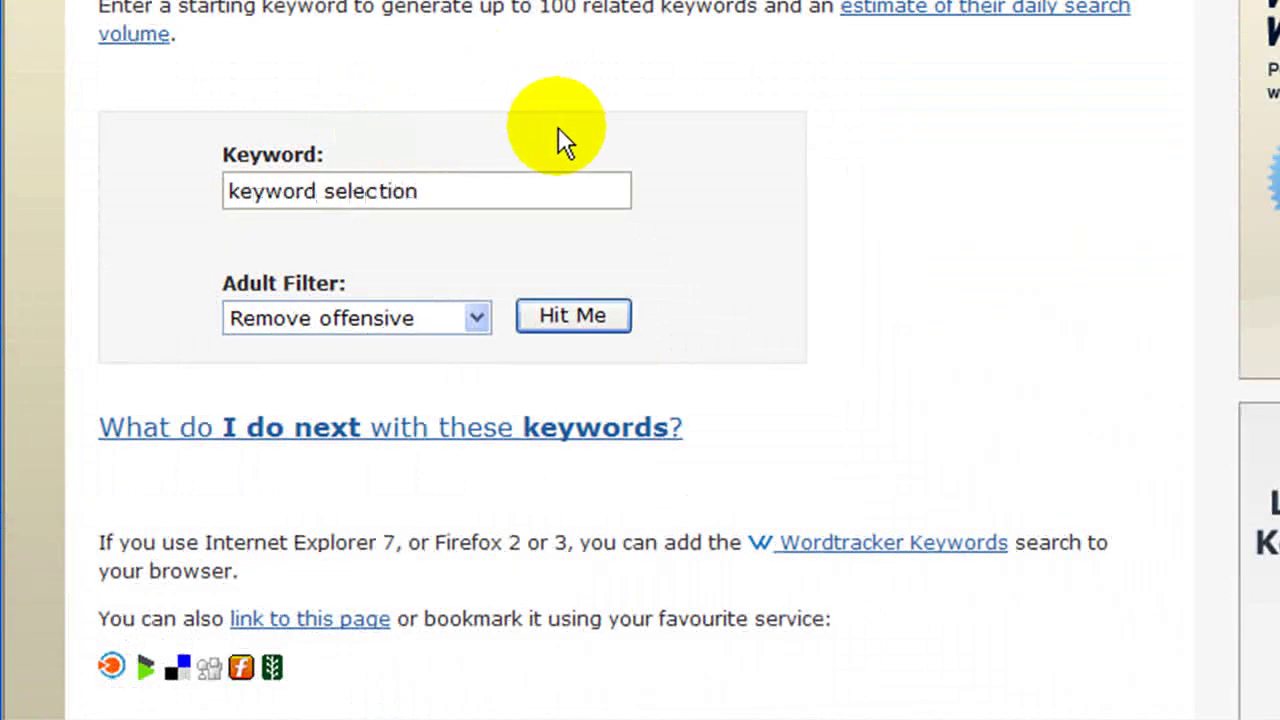
pyautogui.click(566, 318)
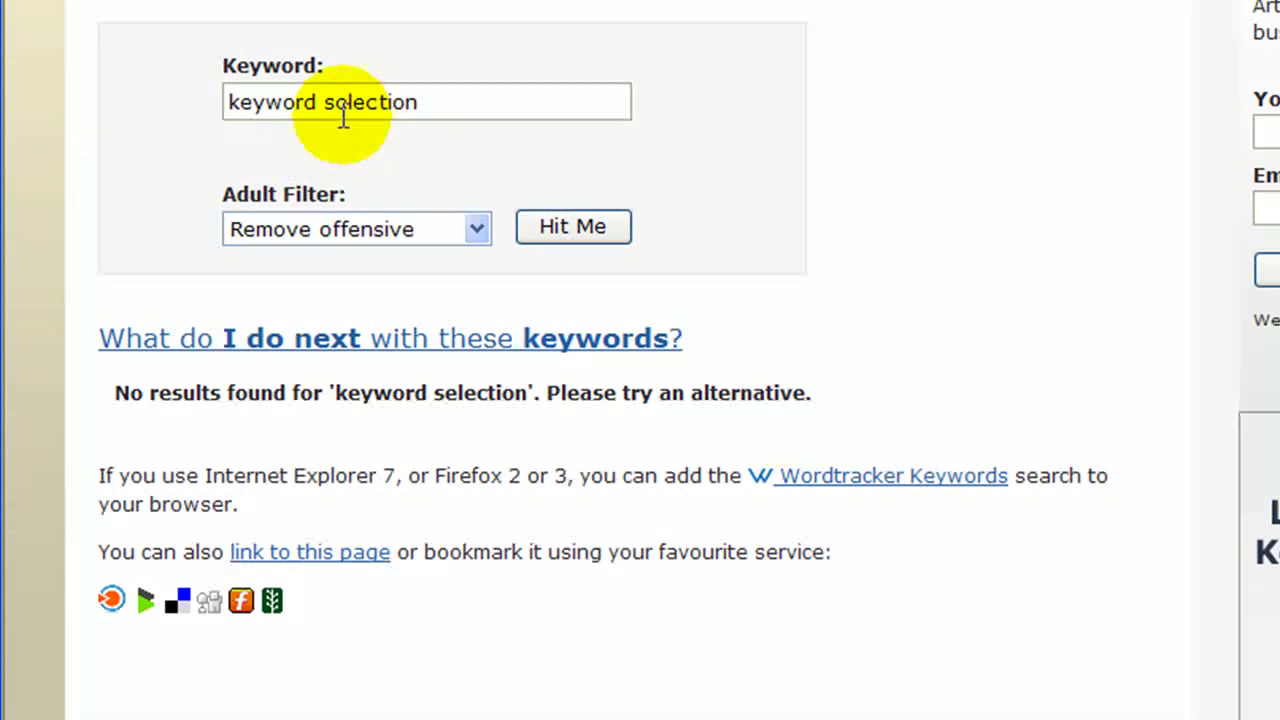
pyautogui.moveTo(431, 101); pyautogui.dragTo(163, 100)
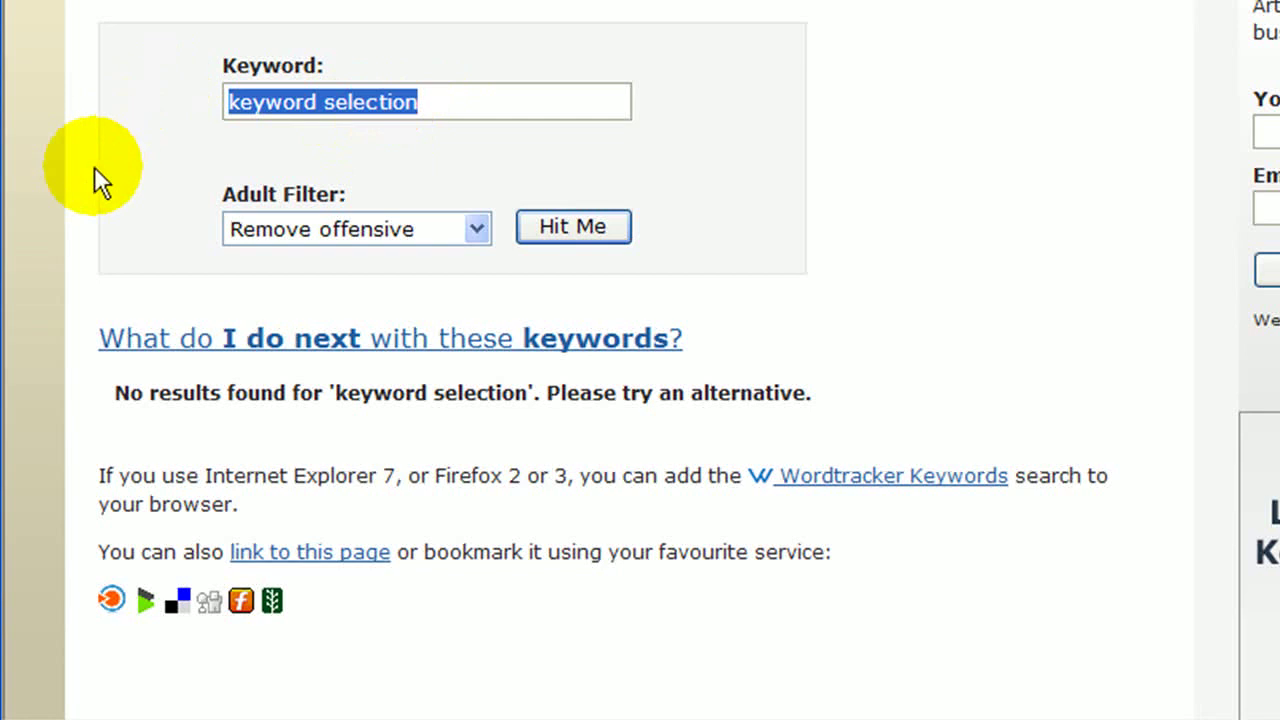
pyautogui.write('ke')
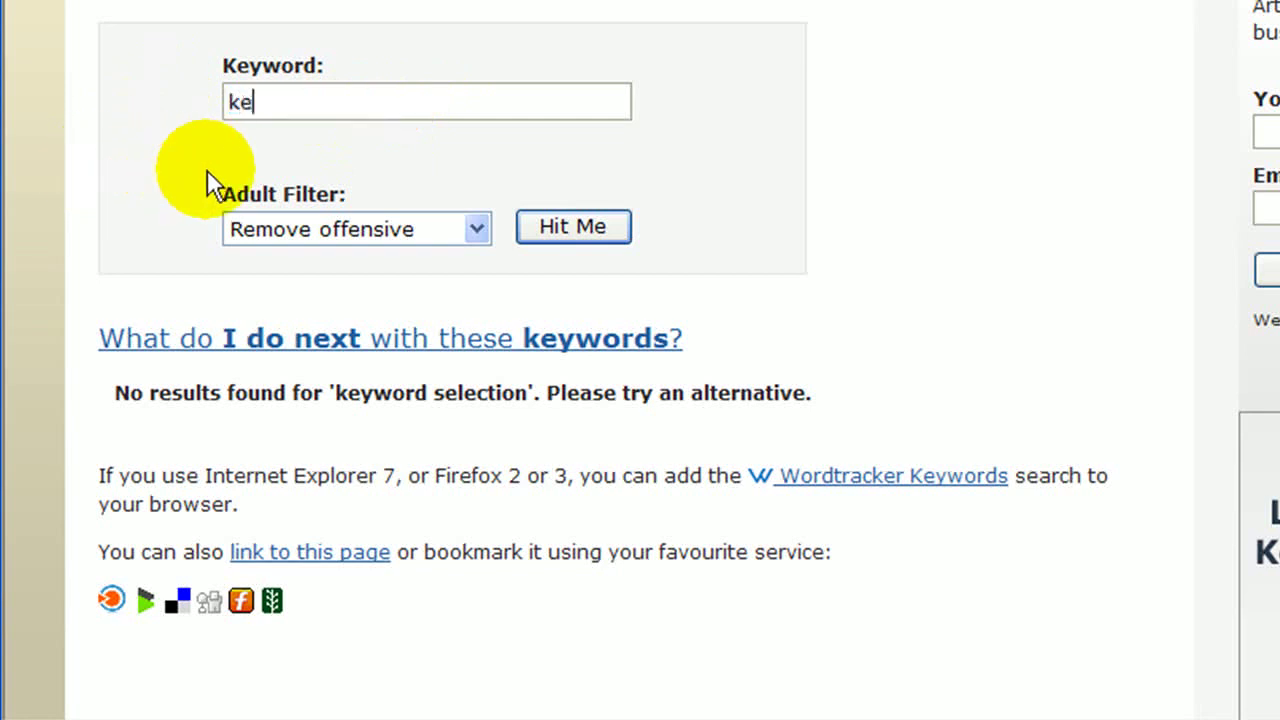
pyautogui.write('ywords')
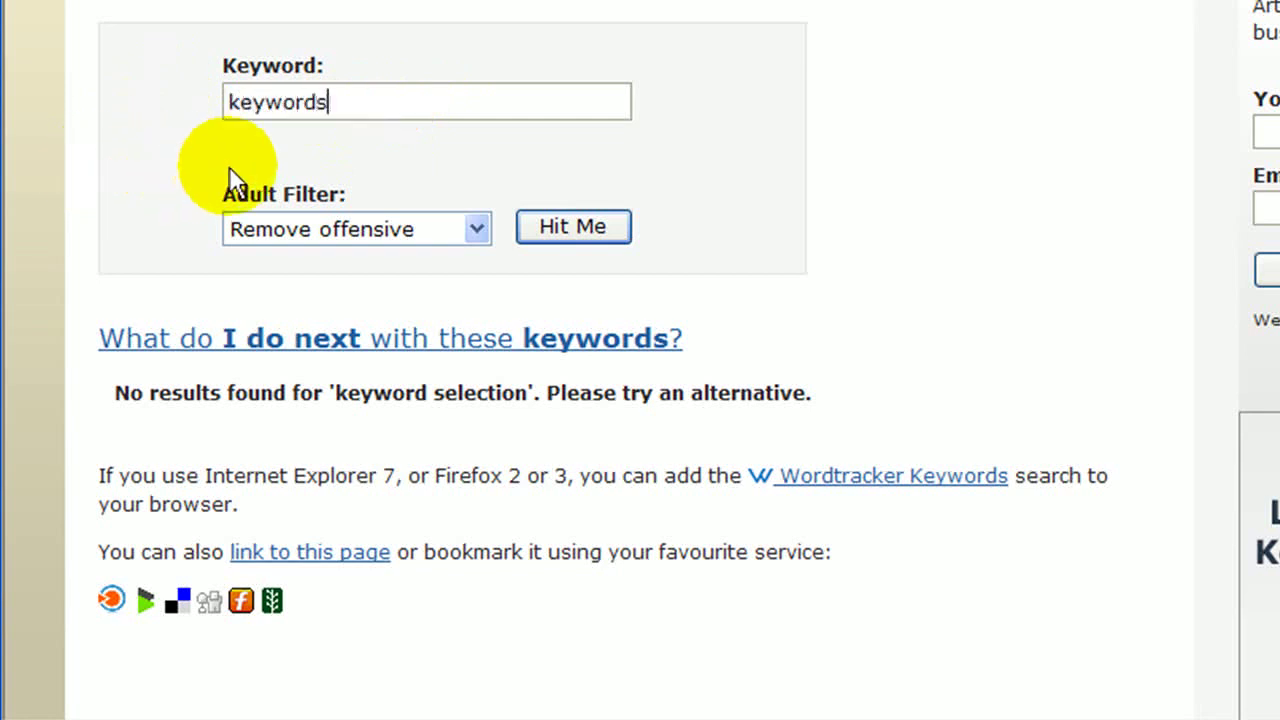
pyautogui.click(585, 227)
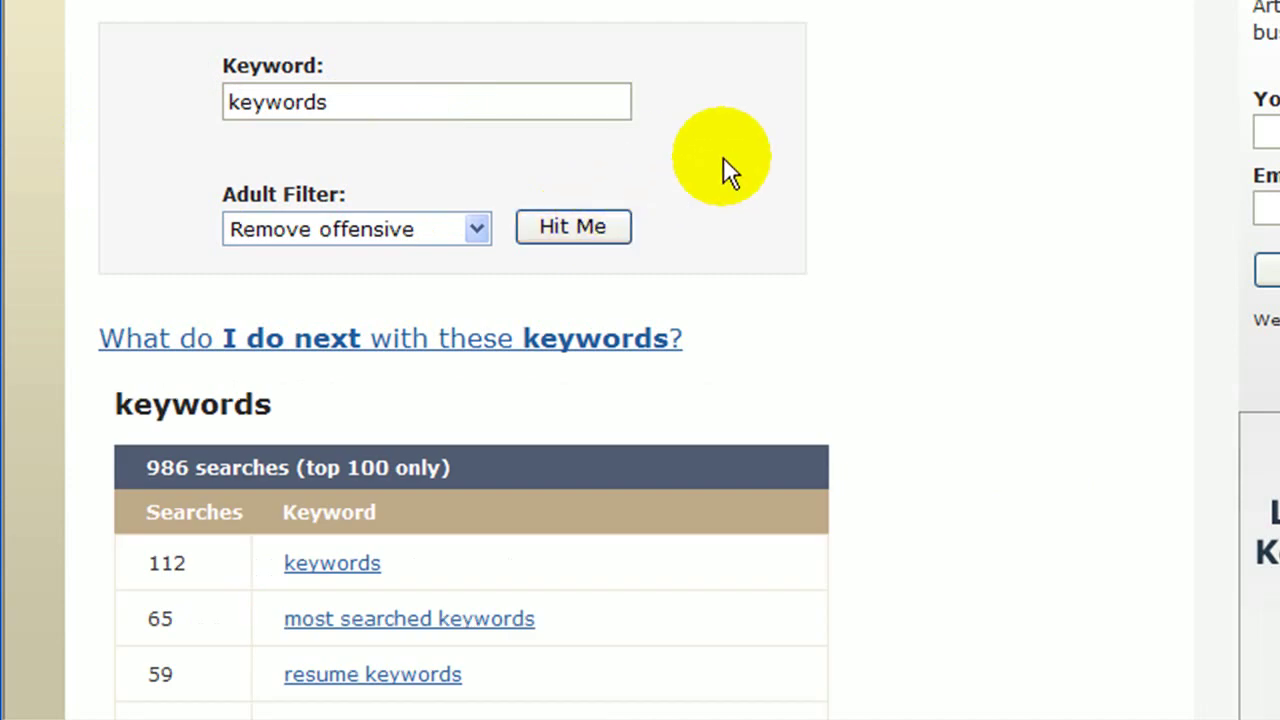
pyautogui.scroll(-3, 723, 171)
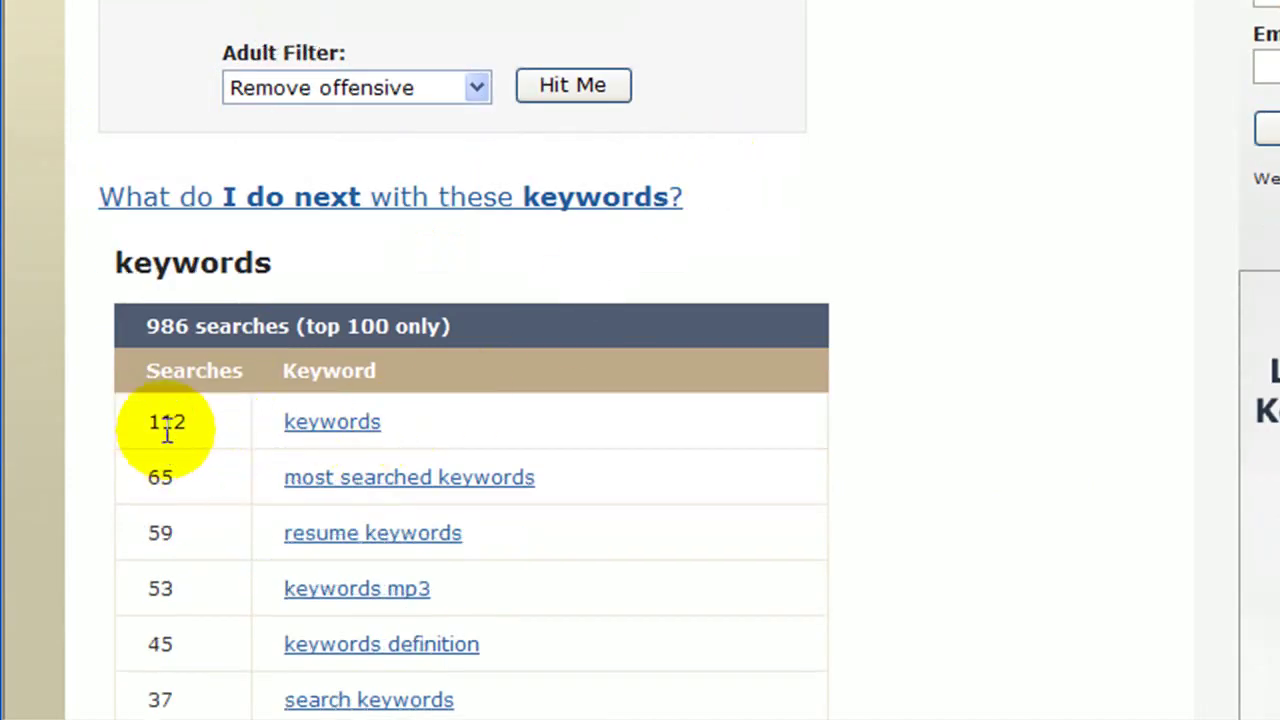
pyautogui.scroll(-2, 503, 371)
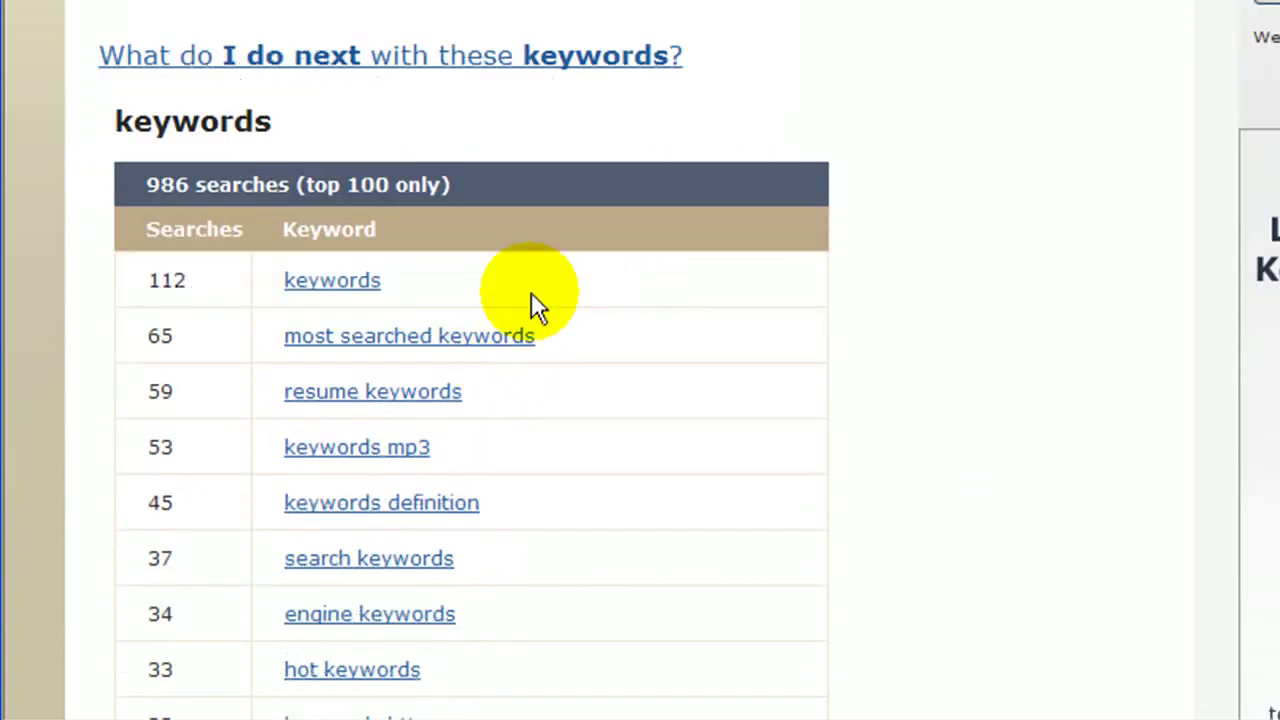
pyautogui.scroll(-2, 551, 260)
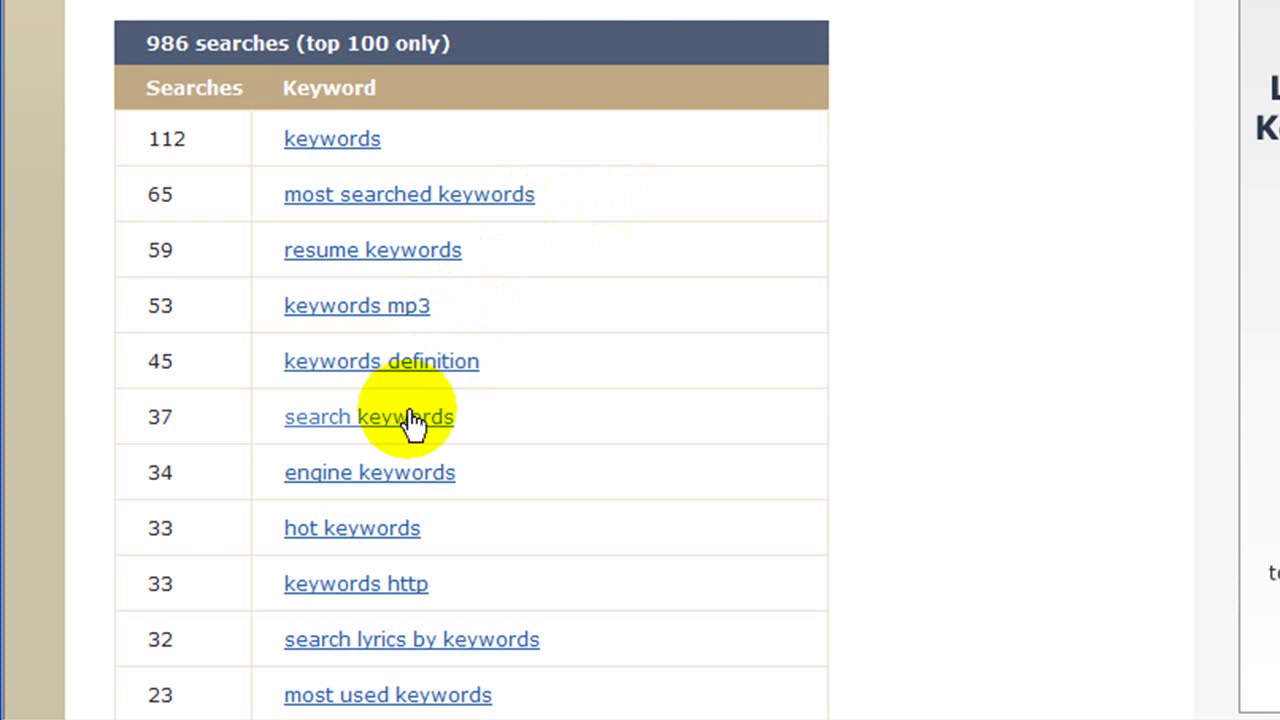
pyautogui.scroll(-6, 413, 422)
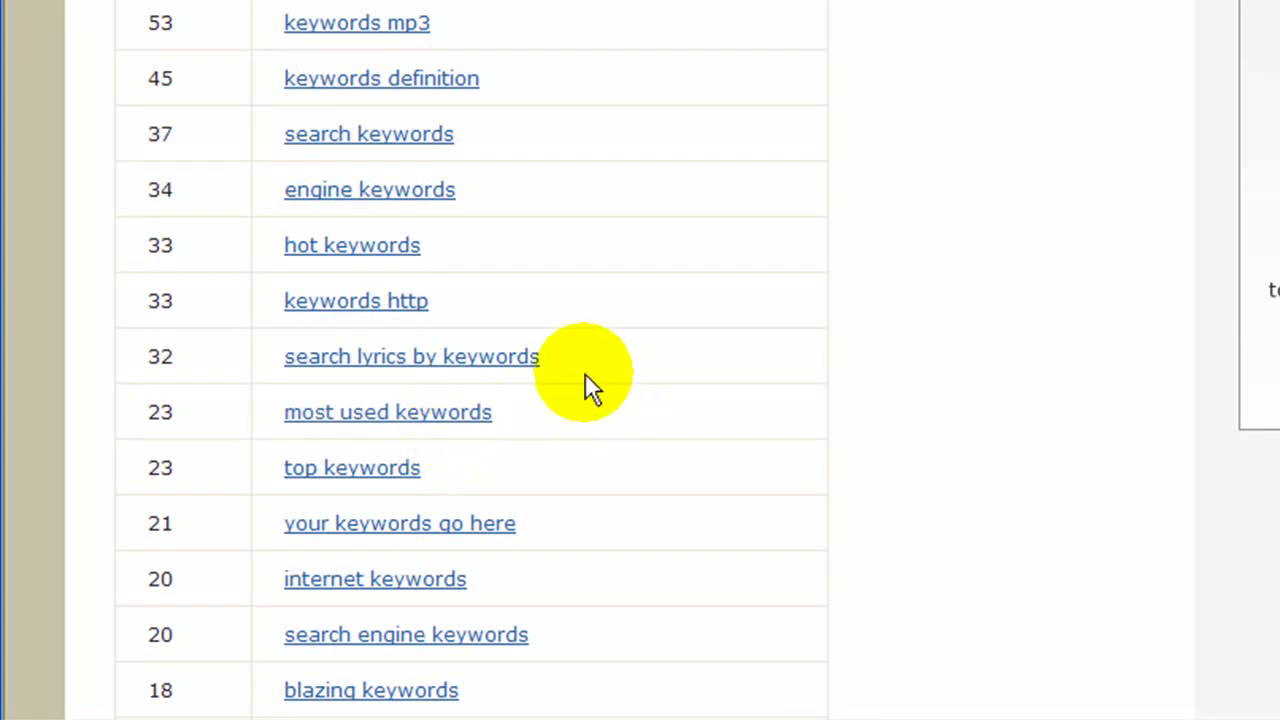
pyautogui.scroll(-3, 588, 385)
pyautogui.scroll(-3, 589, 385)
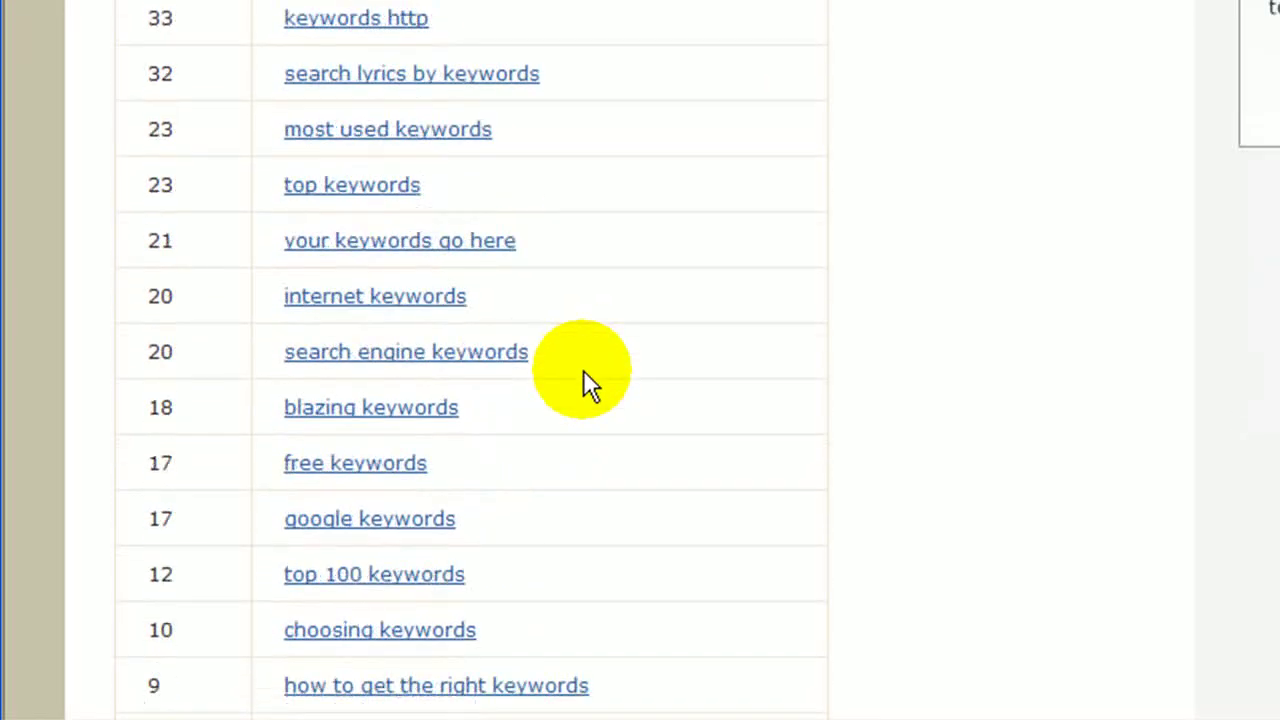
pyautogui.scroll(-3, 587, 386)
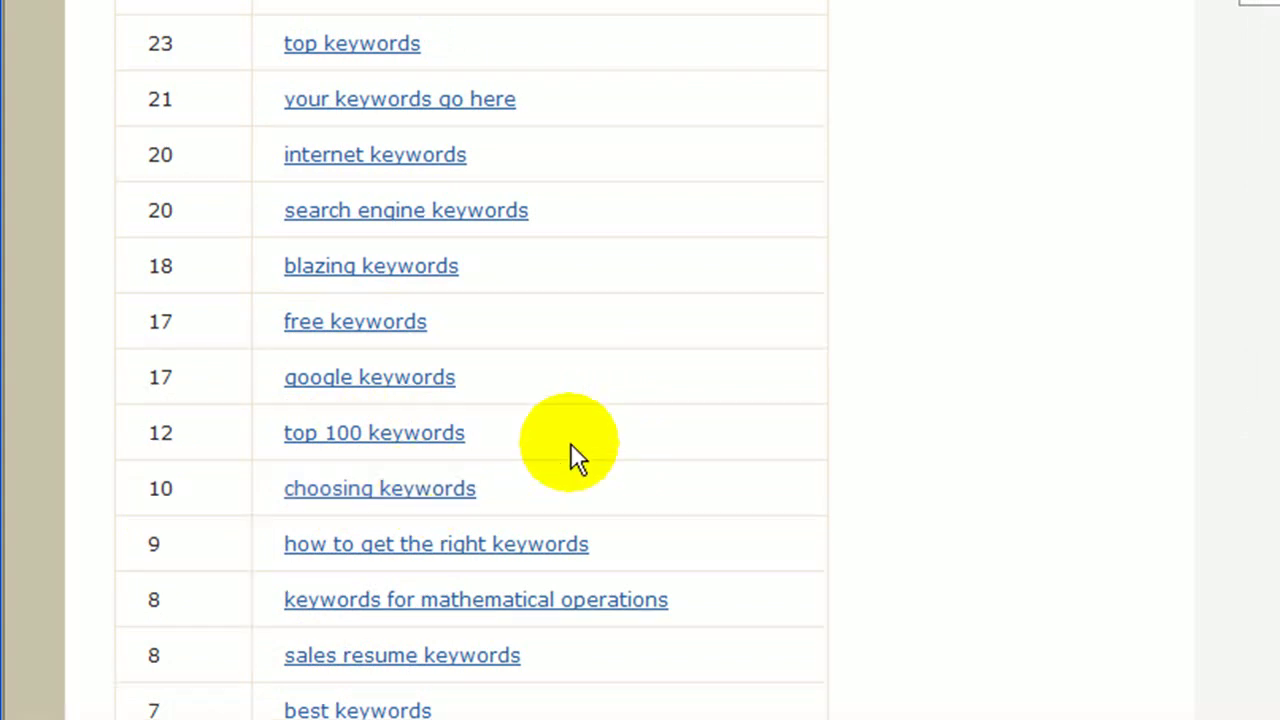
pyautogui.scroll(-3, 572, 446)
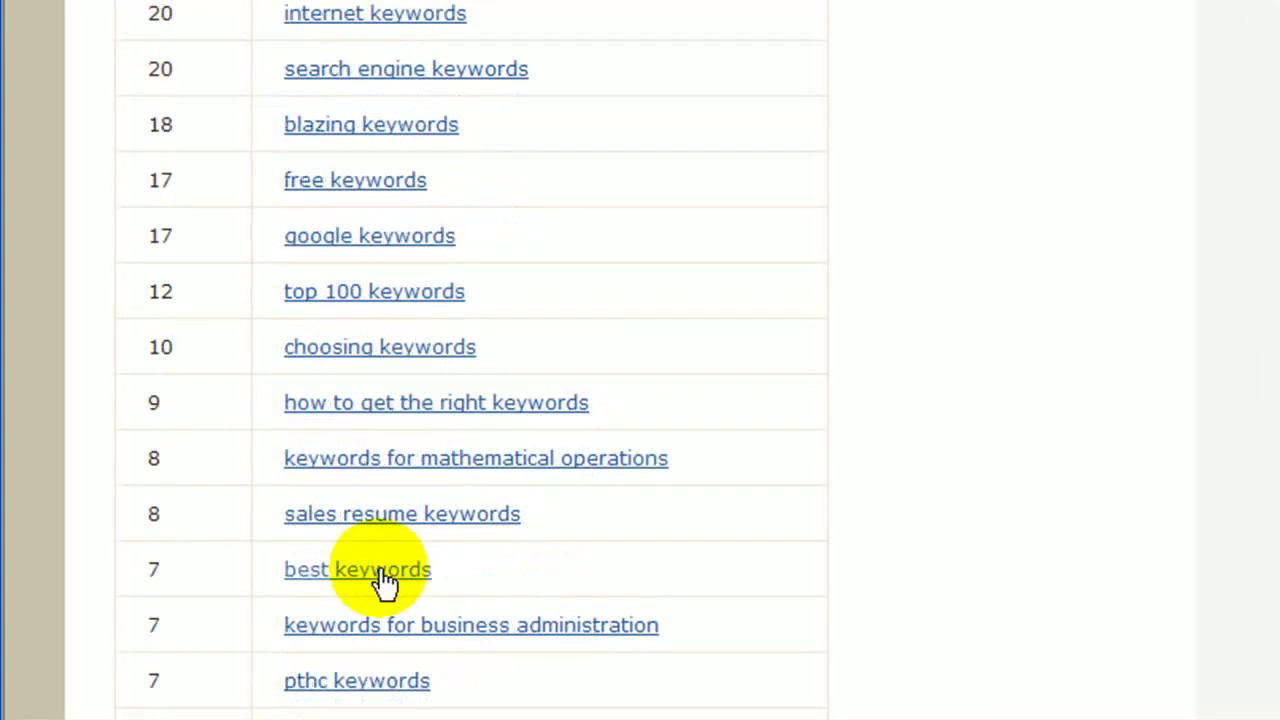
pyautogui.scroll(-3, 381, 575)
pyautogui.scroll(-3, 446, 455)
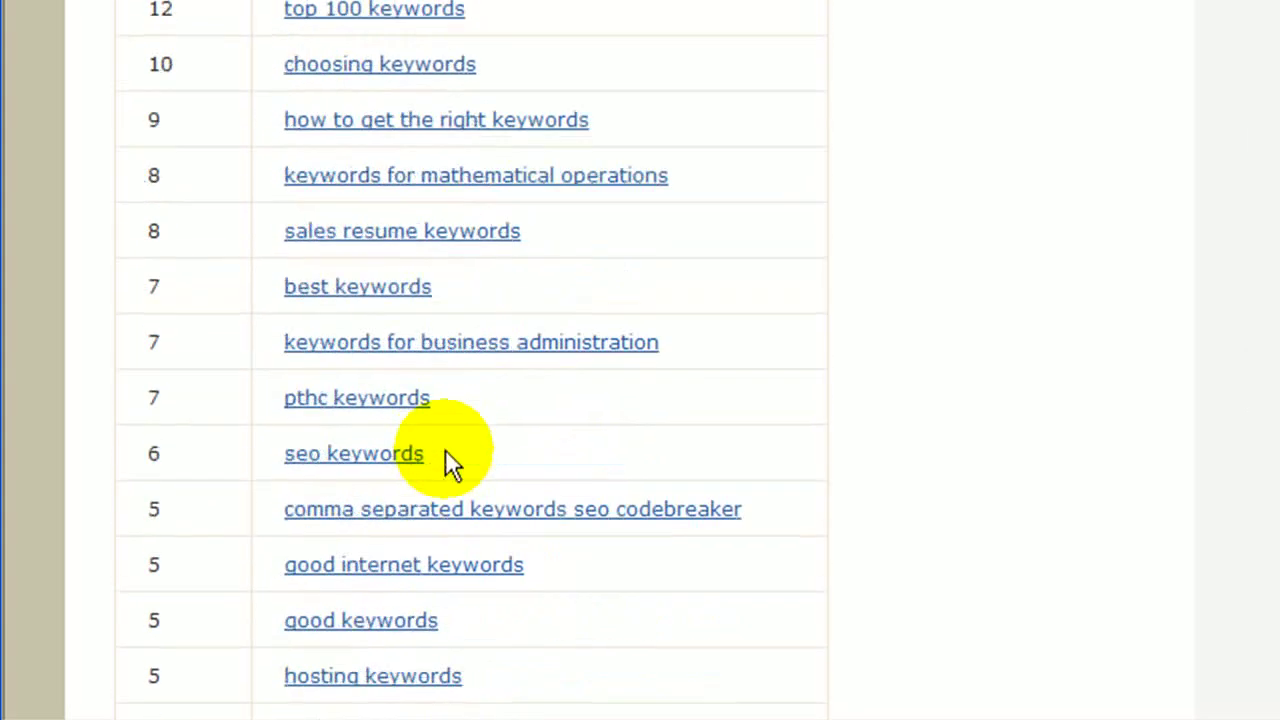
pyautogui.scroll(-3, 443, 448)
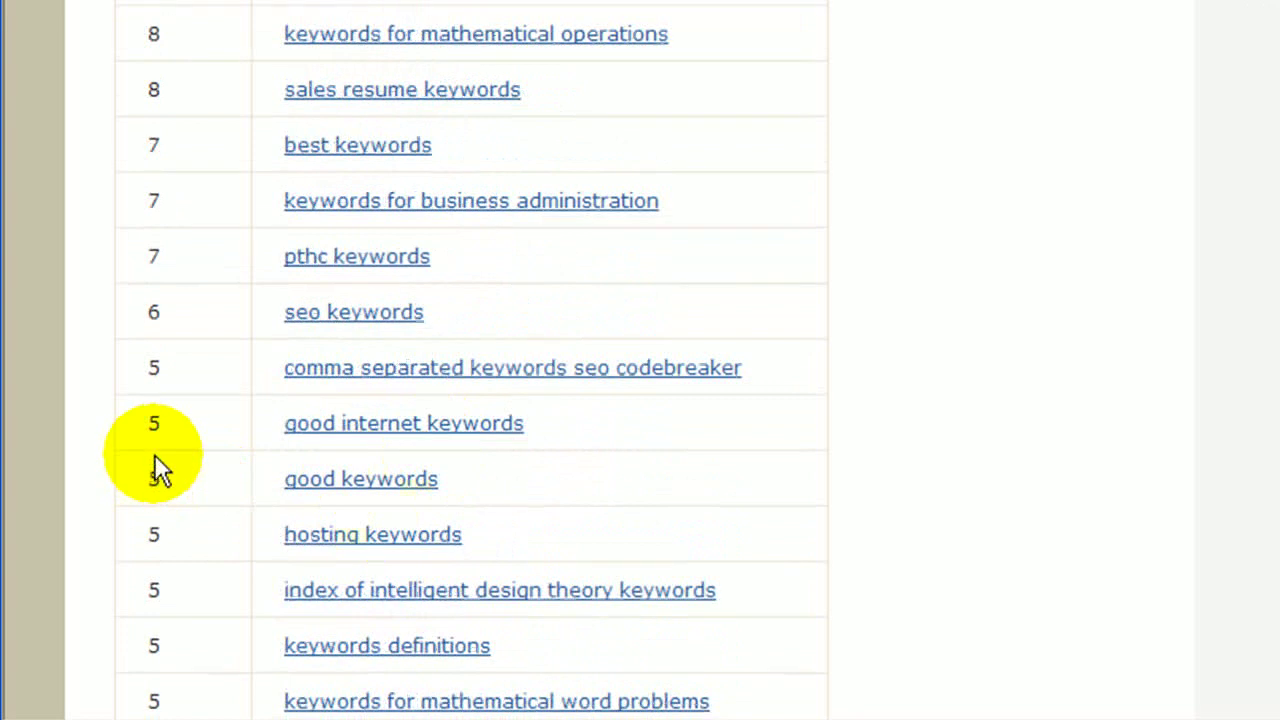
pyautogui.scroll(20, 155, 458)
pyautogui.scroll(8, 157, 465)
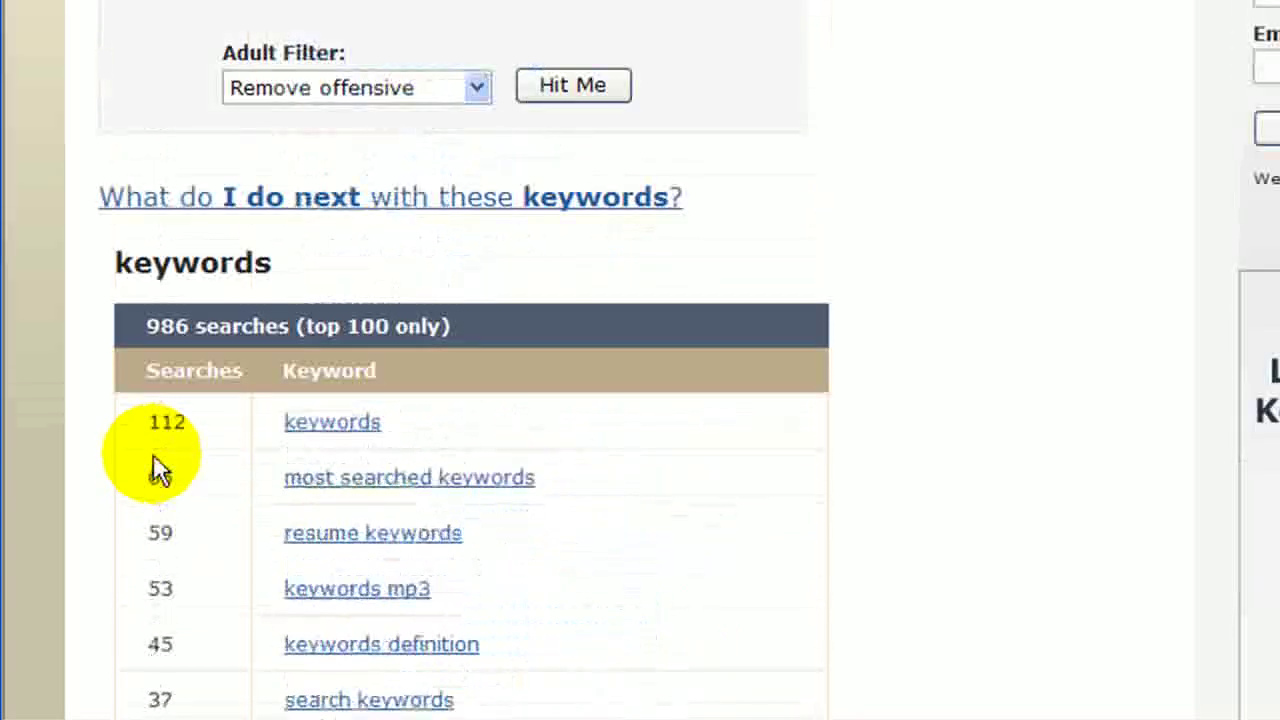